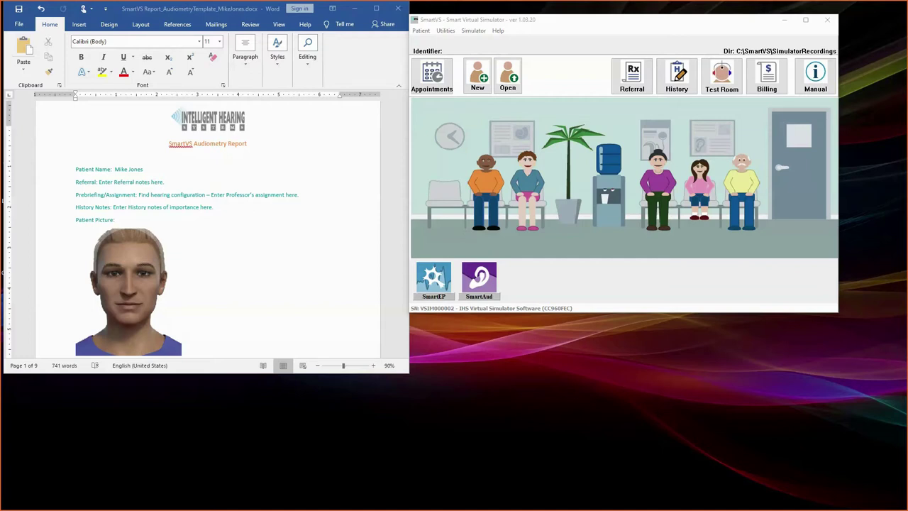
Open the first appointment's patient record and select its identifier in Patient Demographics.
click(425, 83)
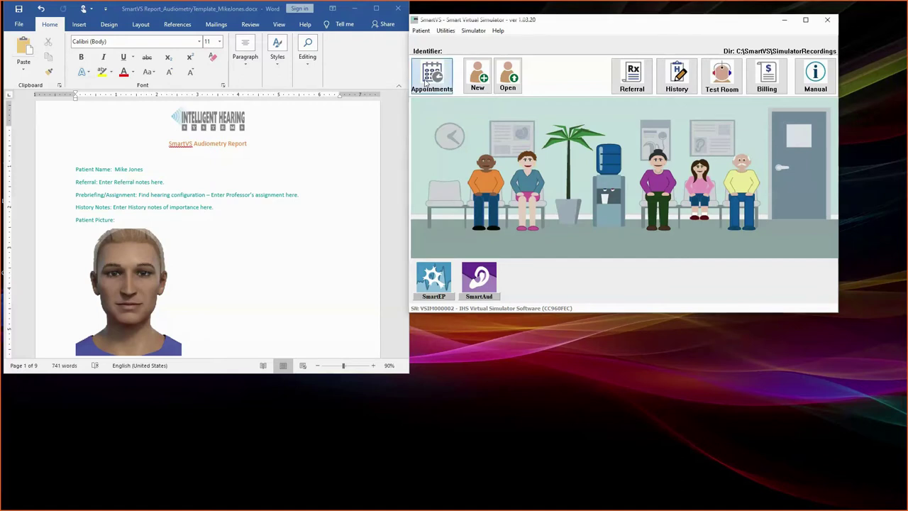
click(454, 91)
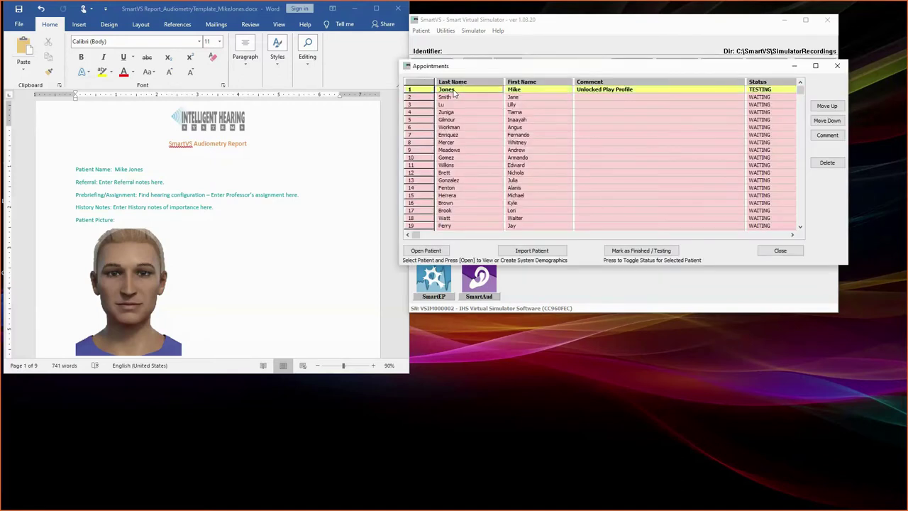
click(434, 252)
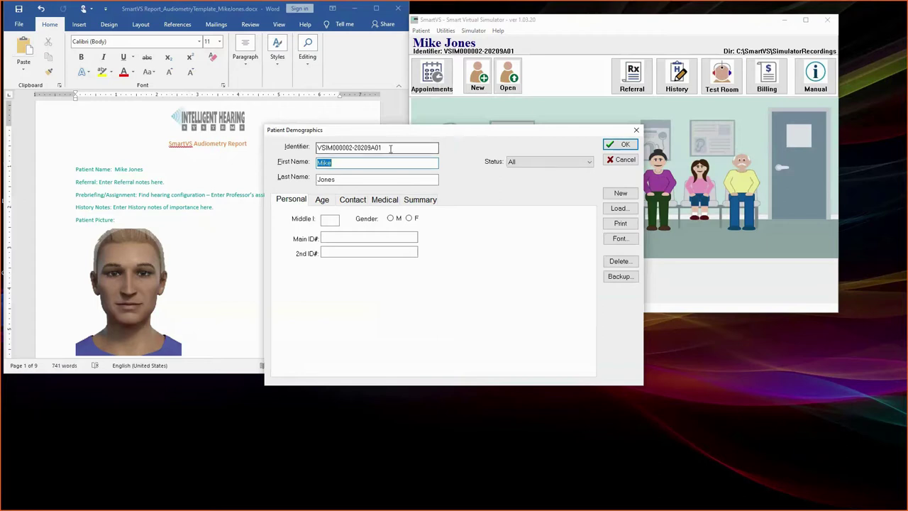
drag(397, 148, 308, 148)
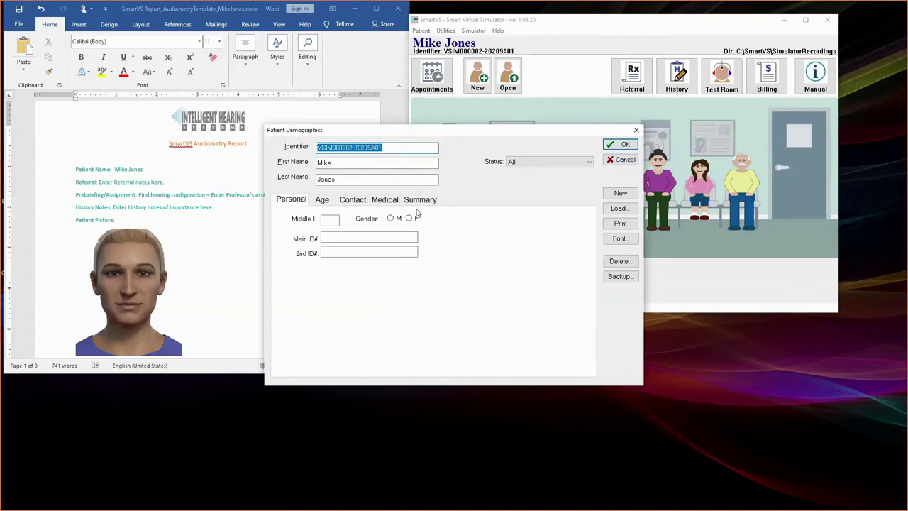
Accept the Patient Demographics dialog with OK to load the testing patient.
click(621, 146)
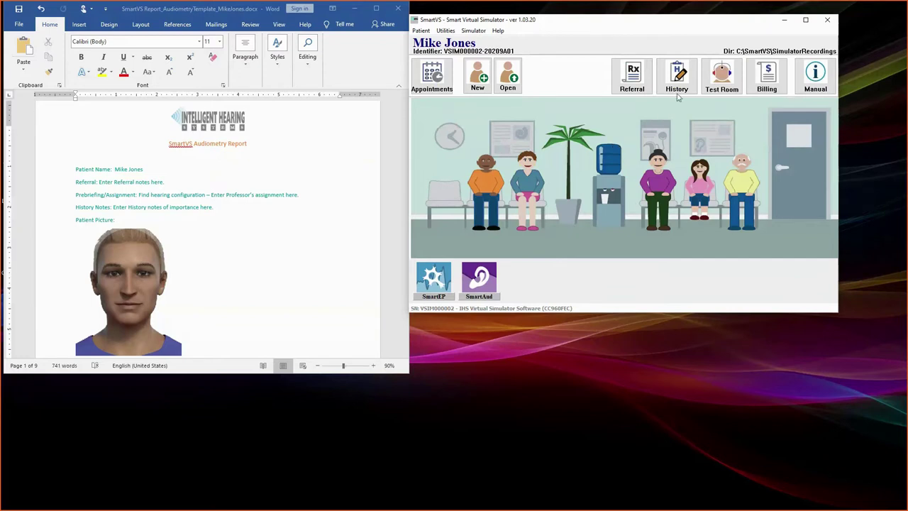
Show the Referral tab of the Patient Referral and History Chat Box.
click(629, 86)
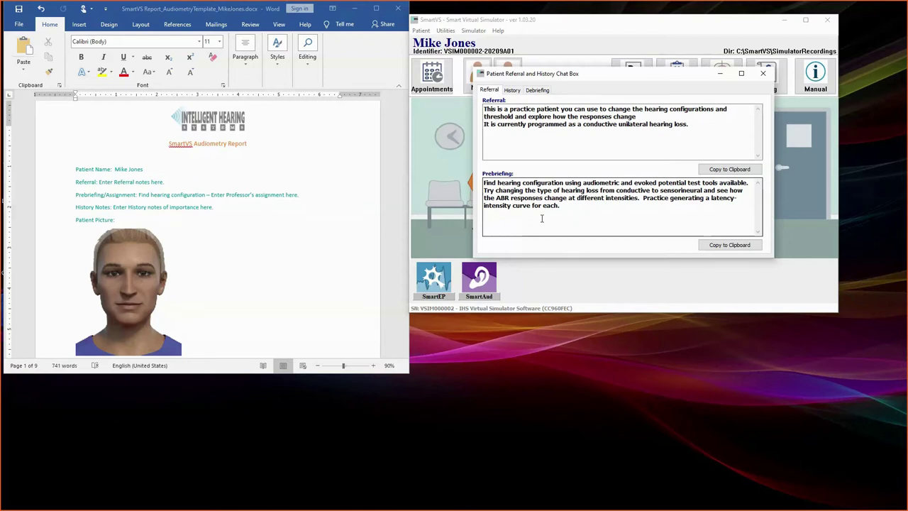
On the History tab, ask the patient's name, date of birth and reason for visit, then return to Referral.
click(515, 92)
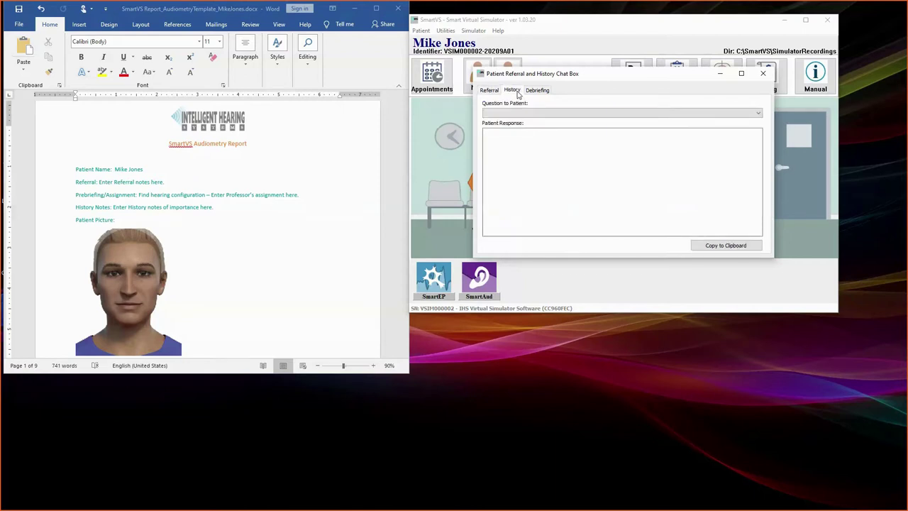
click(518, 114)
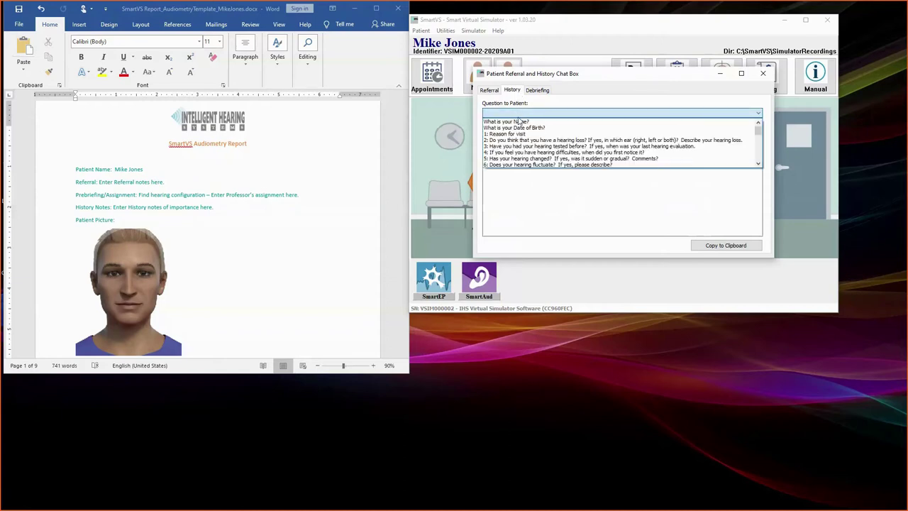
click(520, 123)
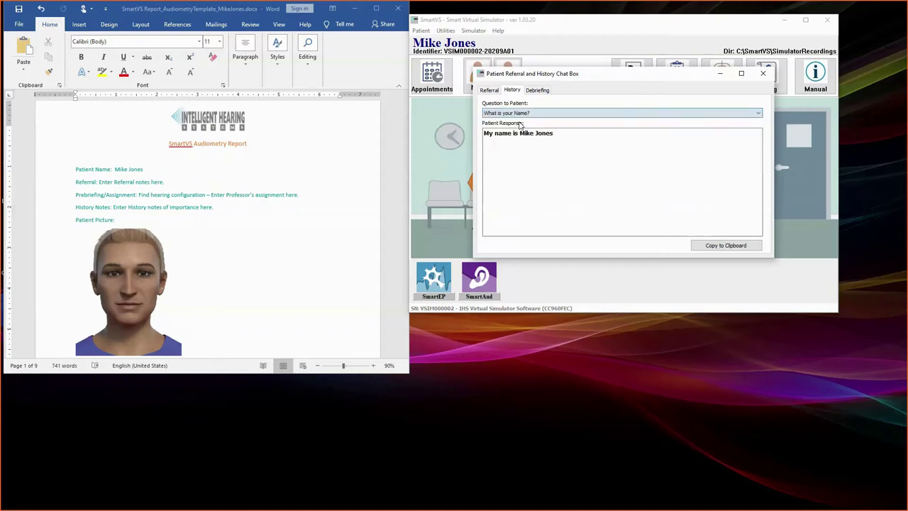
click(603, 115)
click(573, 127)
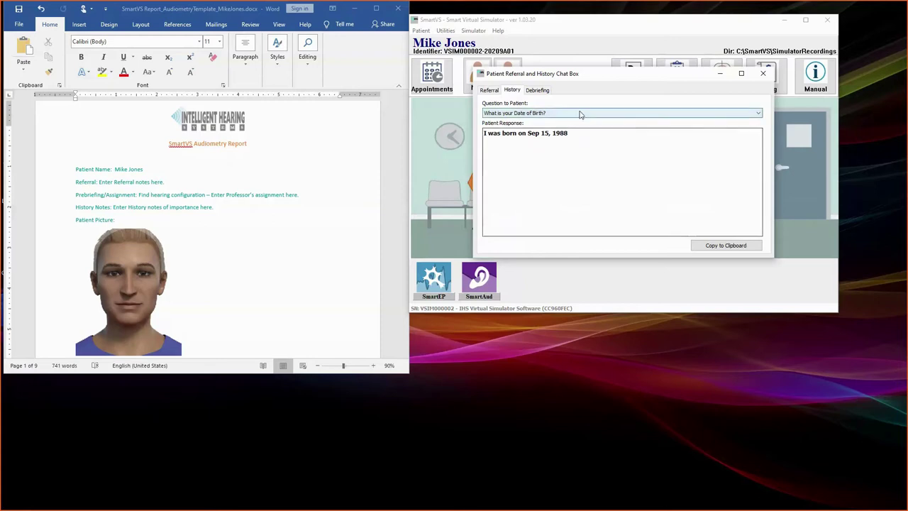
click(578, 114)
click(569, 128)
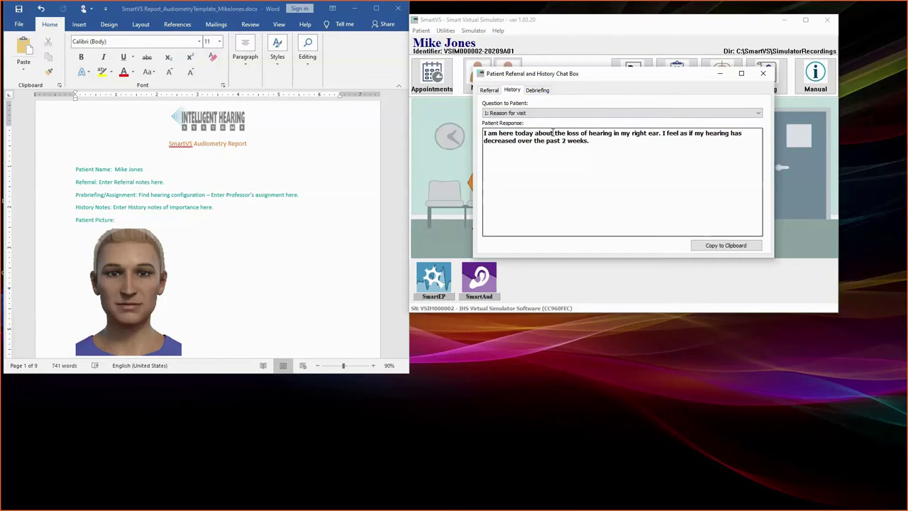
click(488, 90)
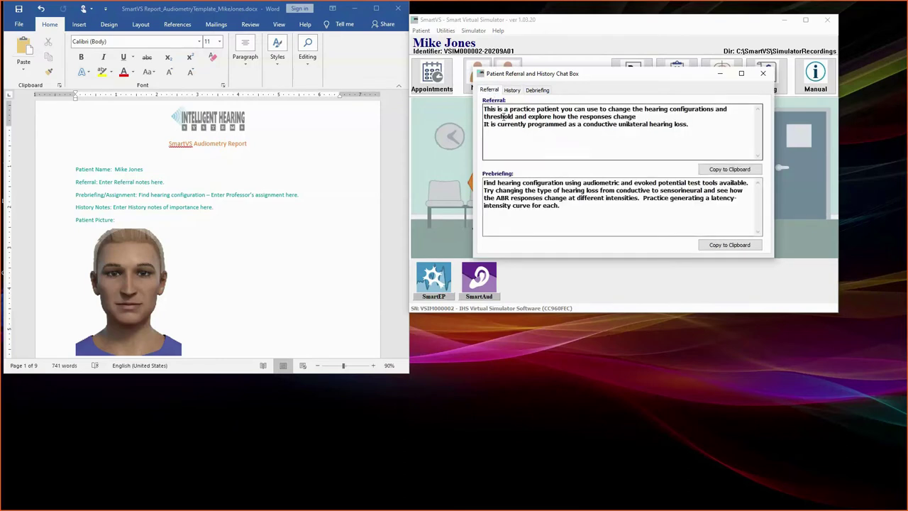
Copy the referral notes to the clipboard, close the chat box, and launch the SmartAud simulator.
click(559, 205)
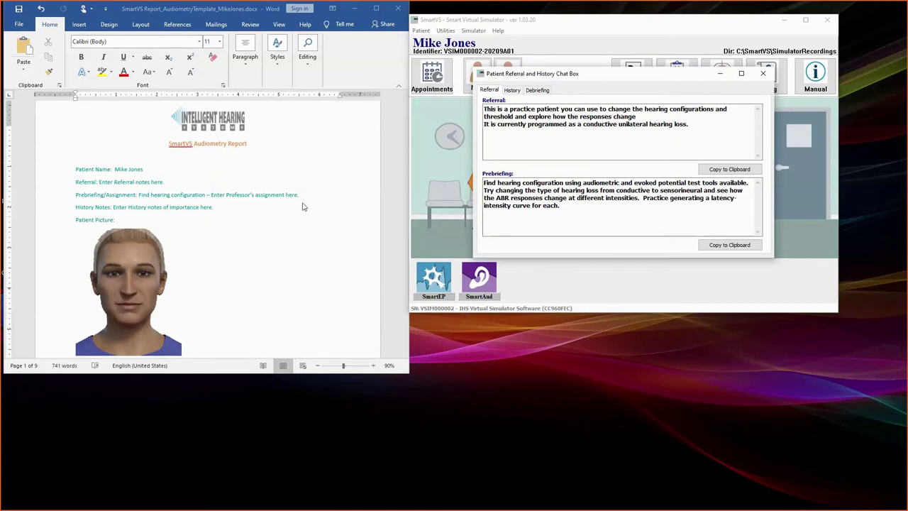
click(718, 173)
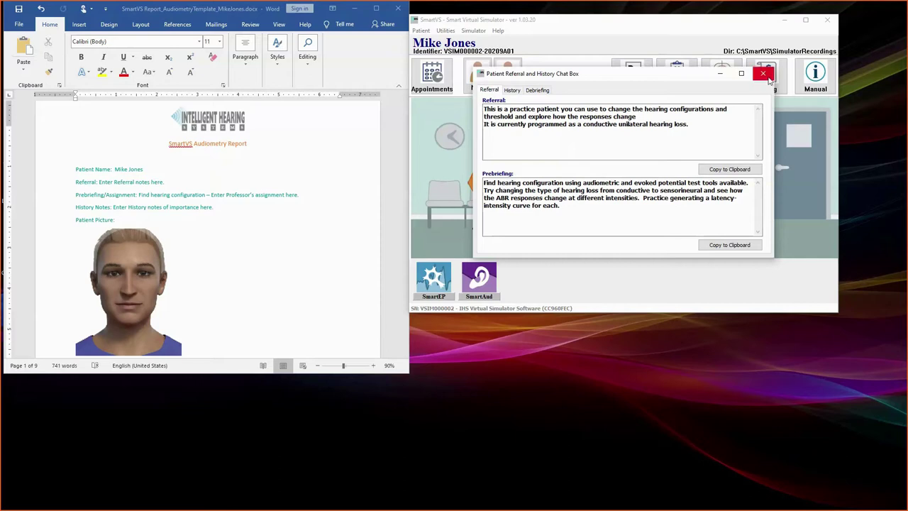
click(765, 76)
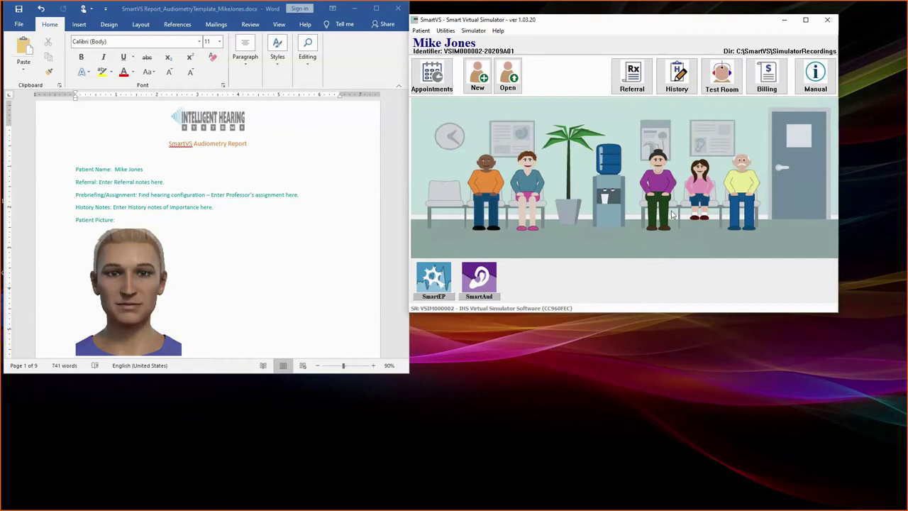
click(487, 287)
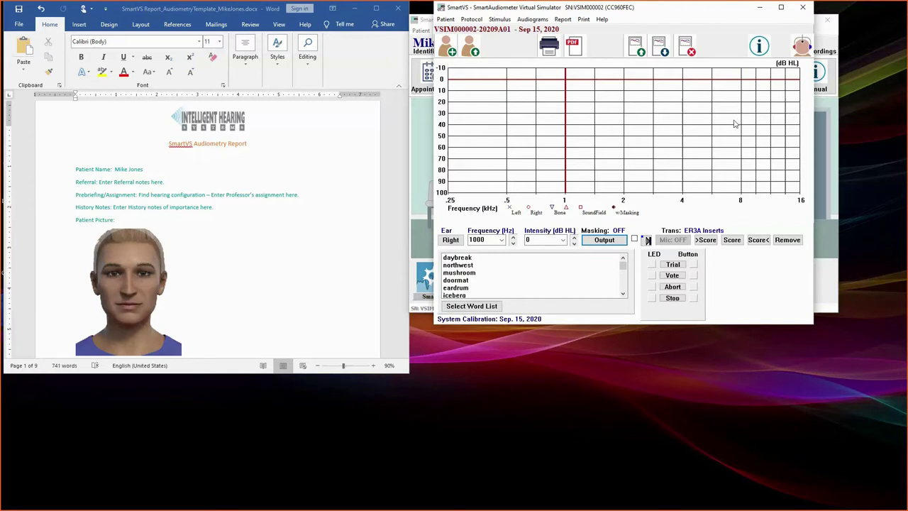
Open the Test Room with the virtual patient from the SmartAudiometer's headset icon.
click(802, 51)
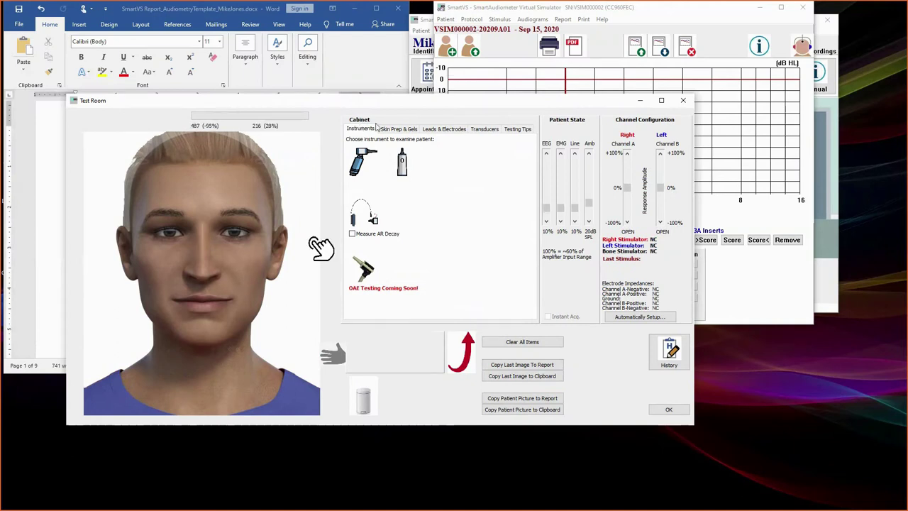
Browse the Skin Prep & Gels, Leads & Electrodes, Transducers and Testing Tips tabs, then pick the otoscope from Instruments.
click(396, 130)
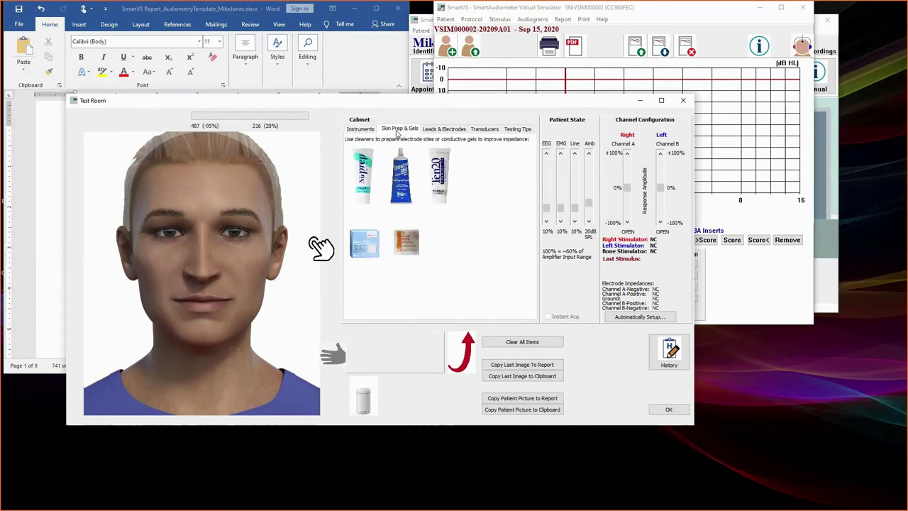
click(436, 130)
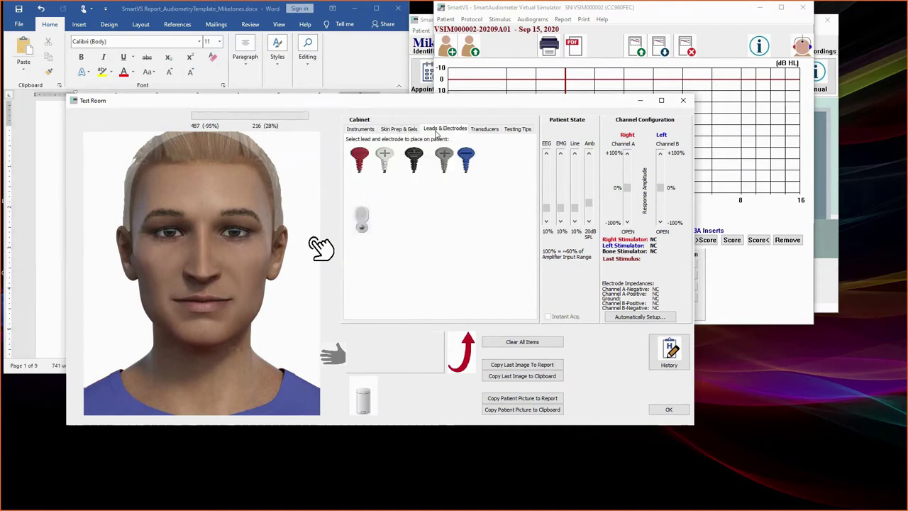
click(483, 134)
click(512, 134)
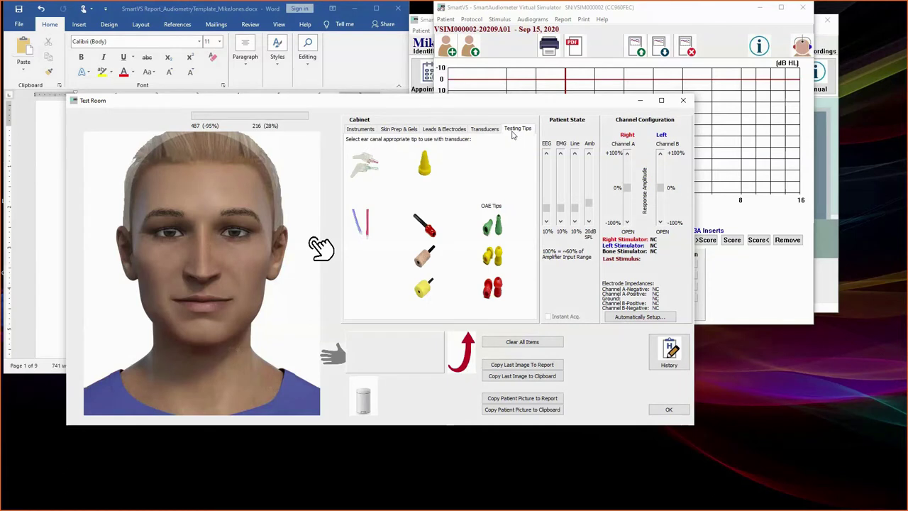
click(361, 130)
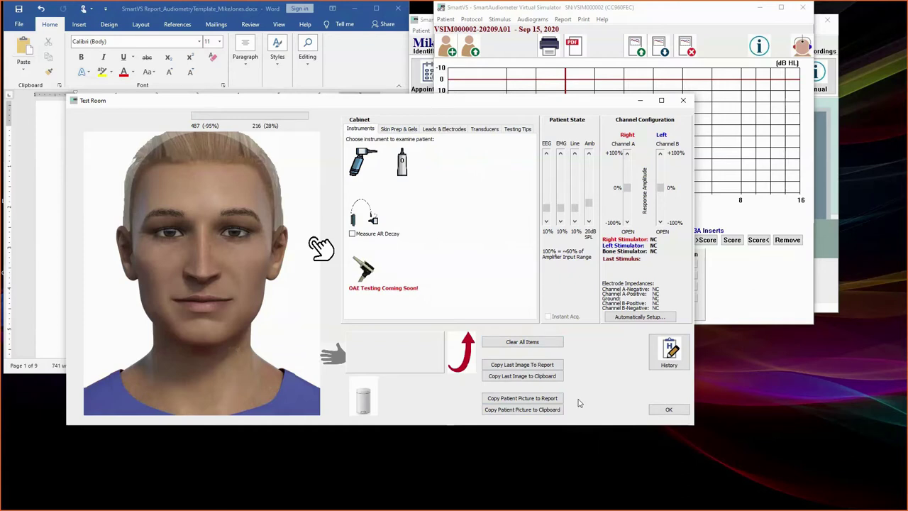
click(366, 170)
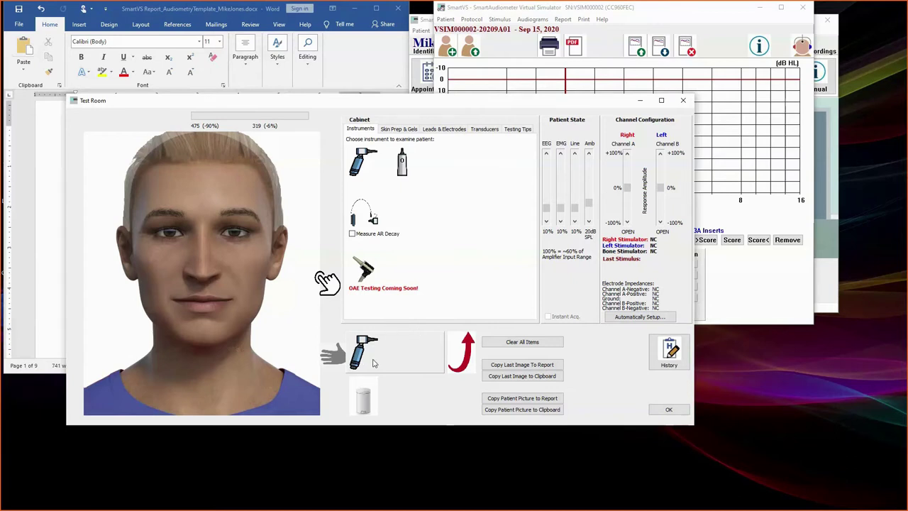
Inspect the right ear, then the left ear with the otoscope, angling it to see the left eardrum.
drag(374, 363, 112, 273)
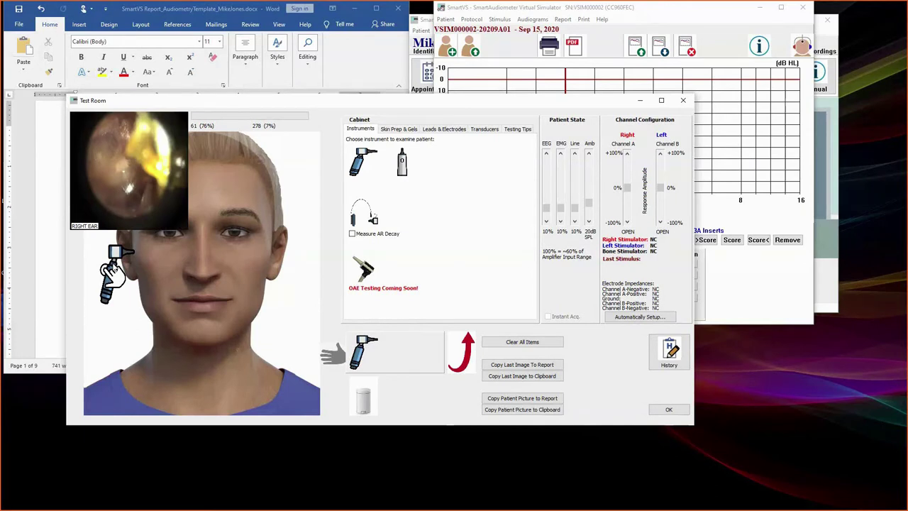
drag(113, 273, 328, 358)
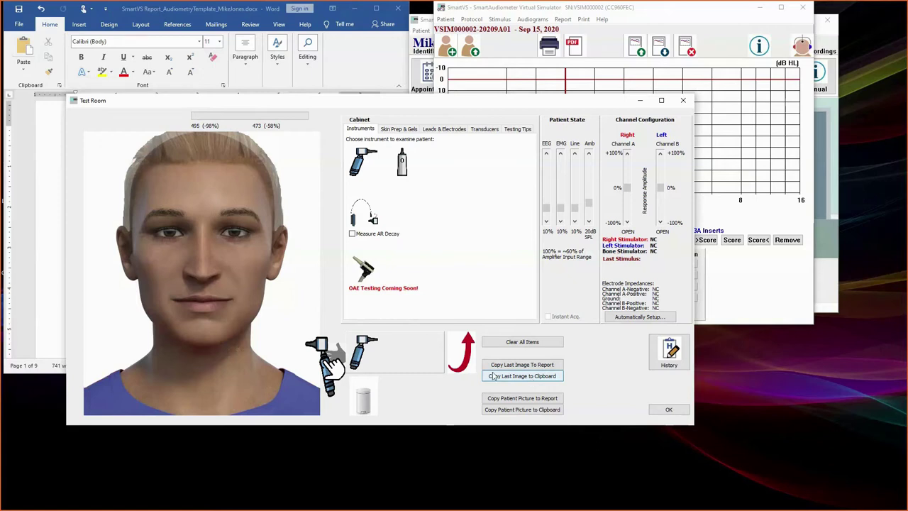
drag(315, 346, 284, 272)
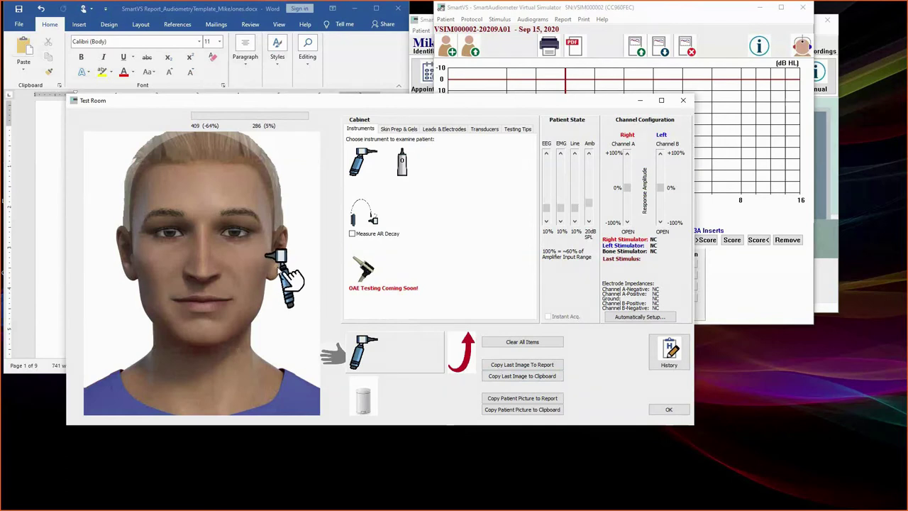
click(285, 271)
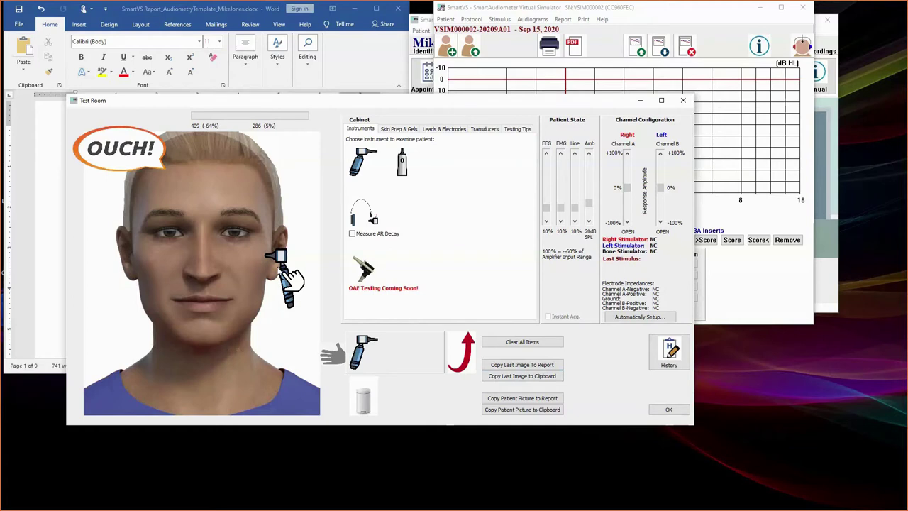
drag(290, 279, 293, 278)
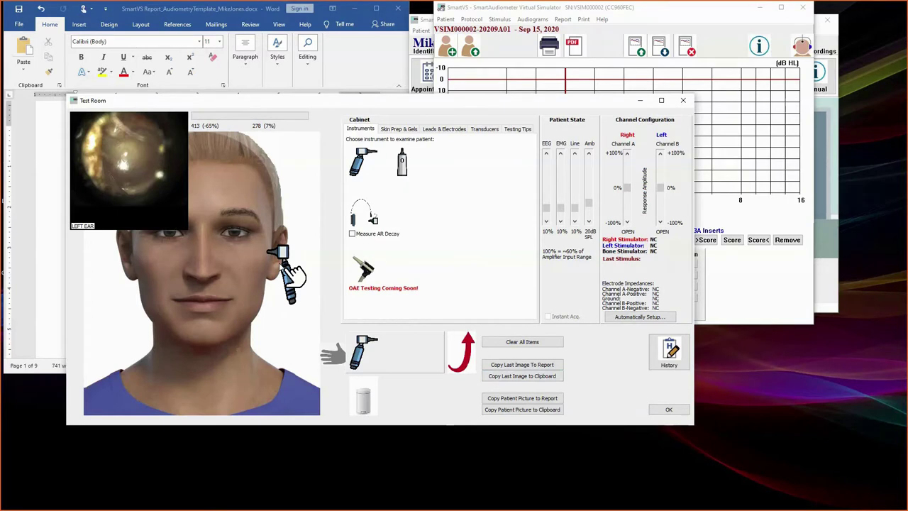
drag(291, 278, 323, 312)
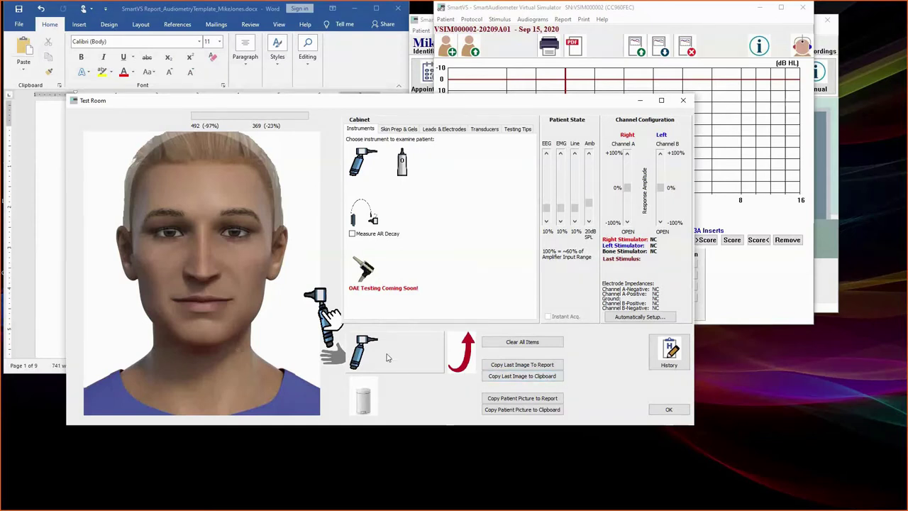
Return the otoscope, run a right-ear tympanogram with the probe, then move the probe to the left ear.
click(465, 359)
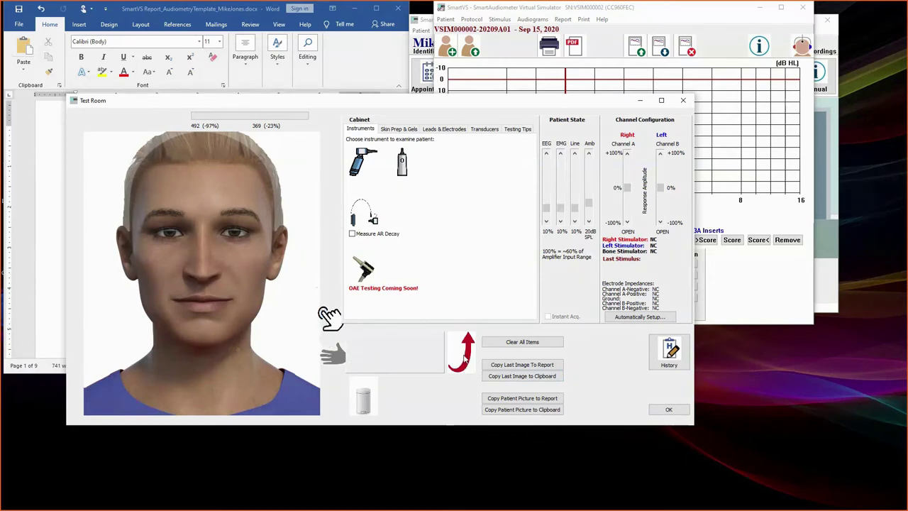
click(783, 221)
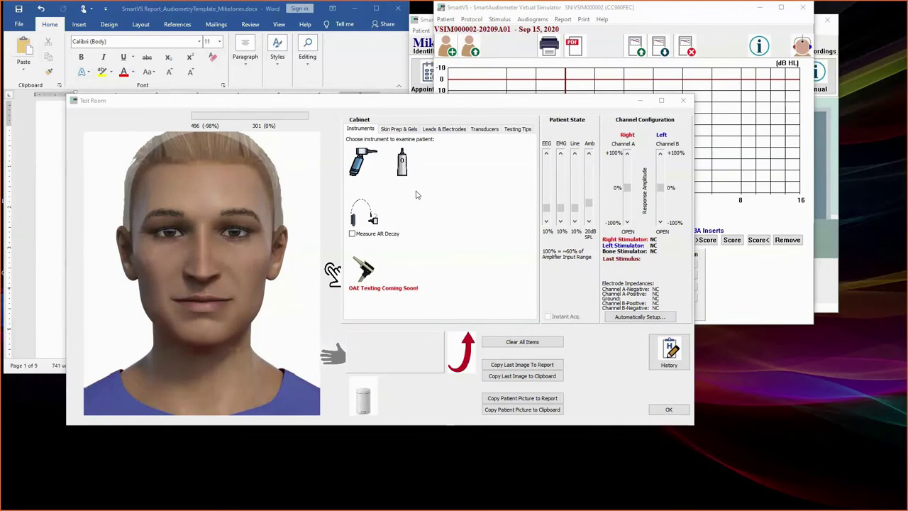
click(404, 163)
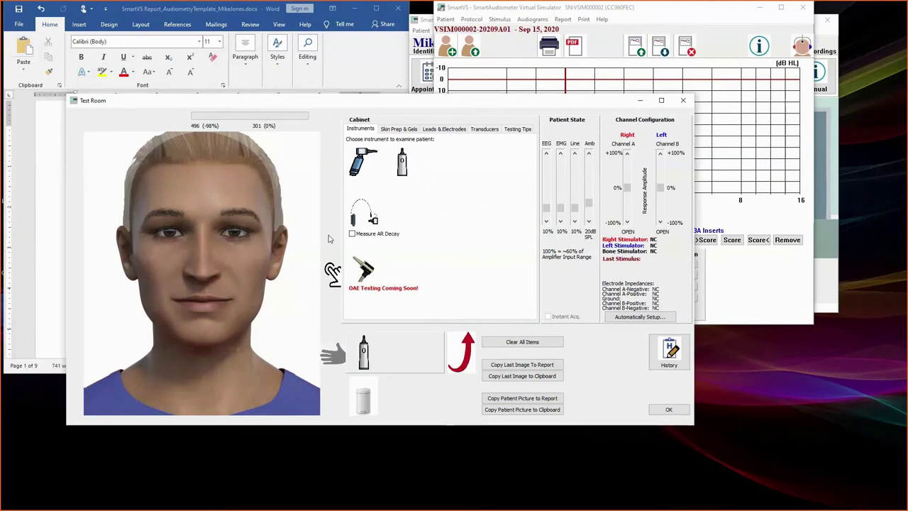
click(145, 260)
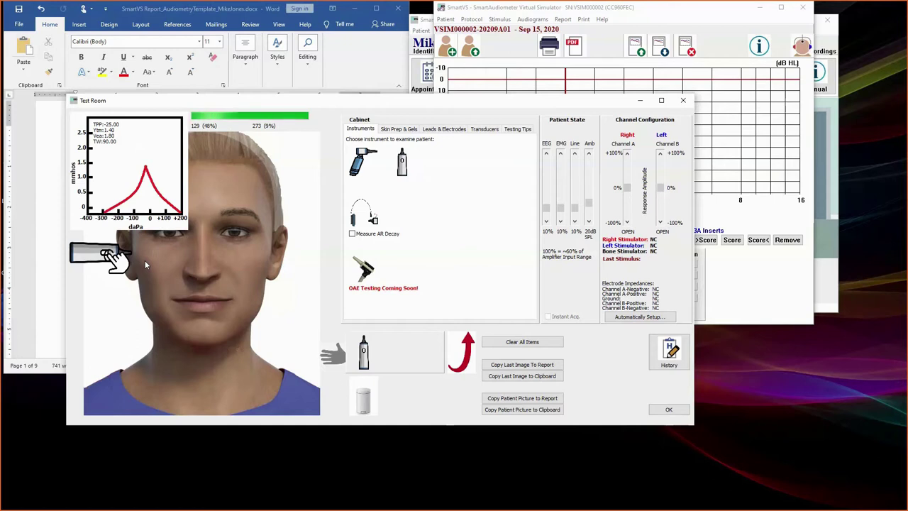
click(145, 260)
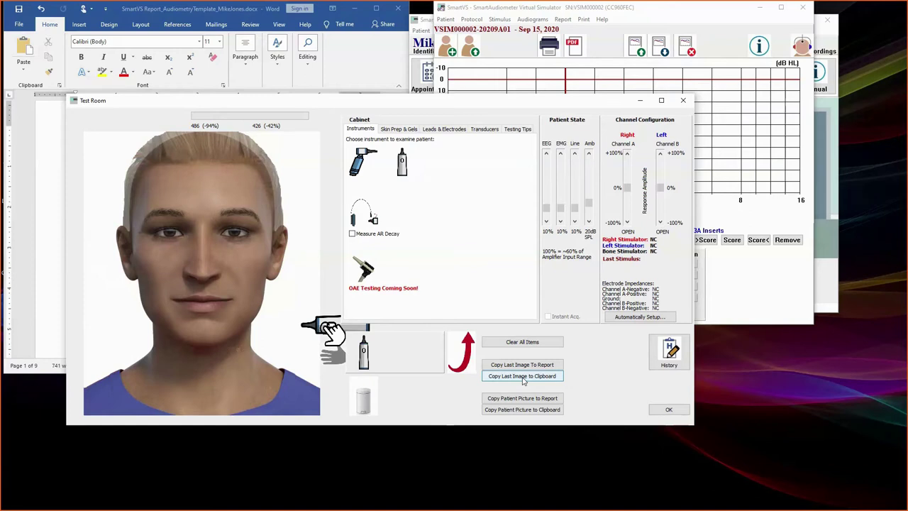
drag(326, 325, 285, 264)
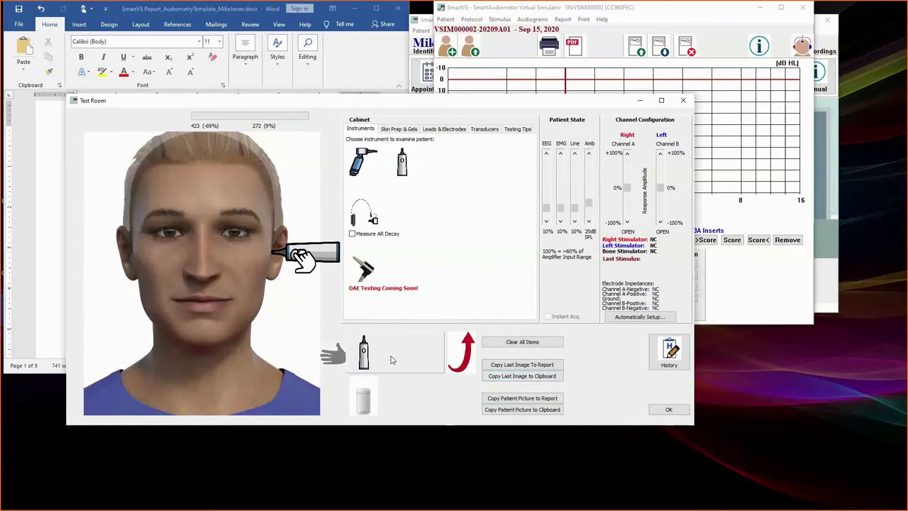
click(467, 361)
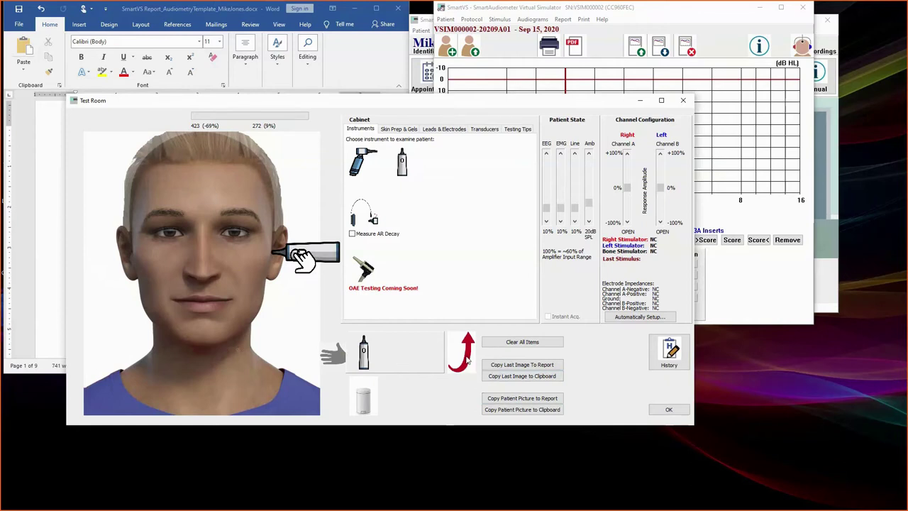